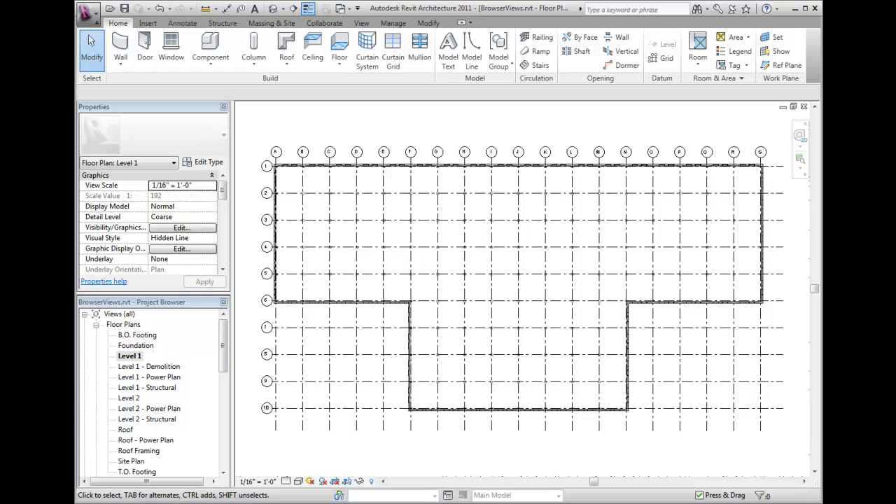
Collapse Floor Plans and Views (all), try the 'not on sheets' organization, then revert to 'all'
click(95, 325)
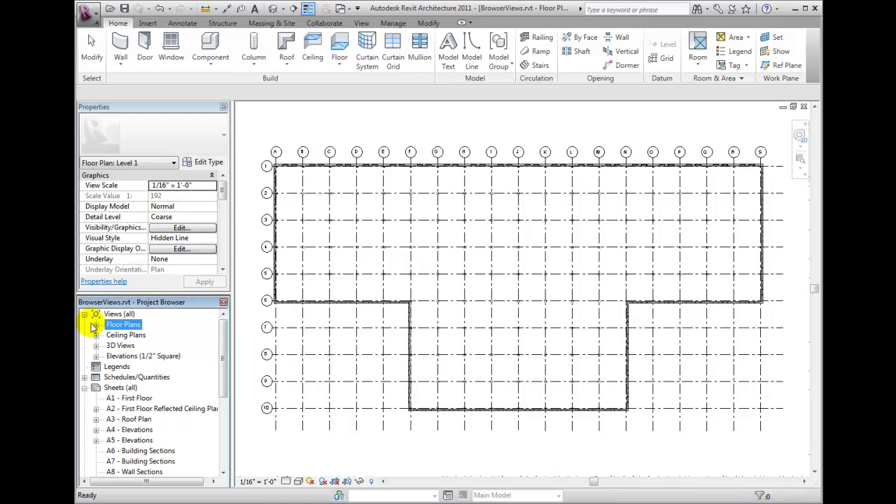
click(85, 313)
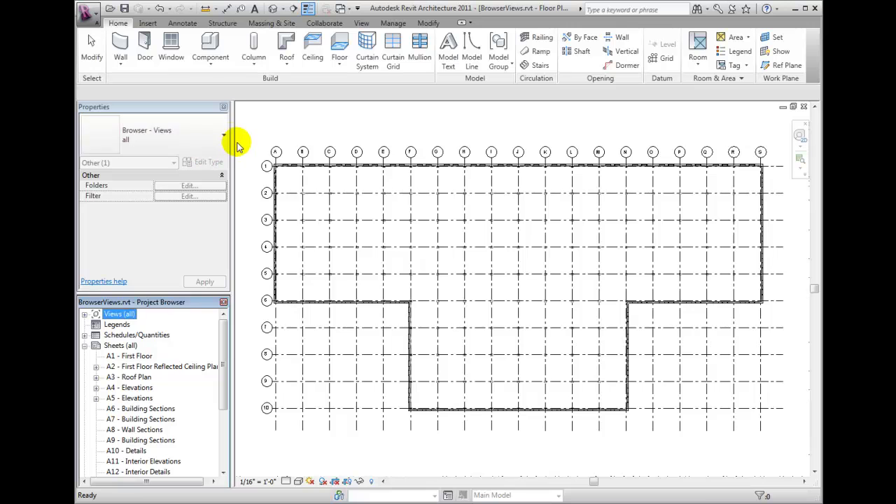
click(223, 136)
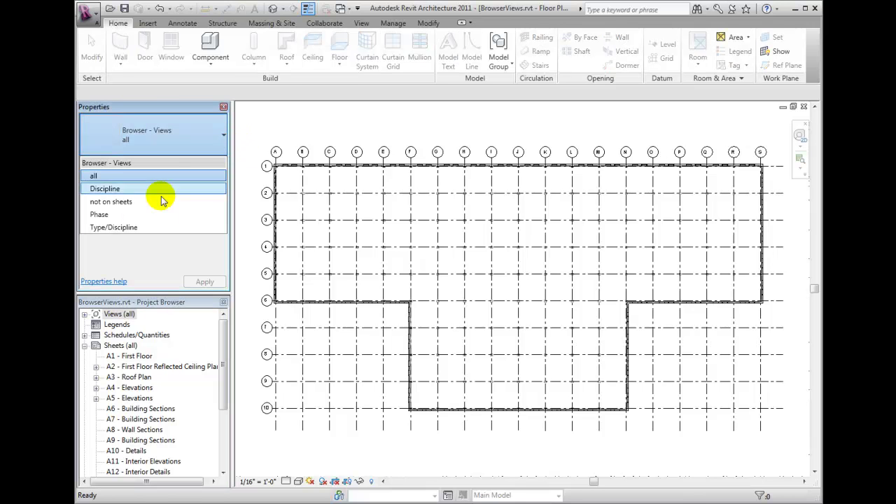
click(160, 201)
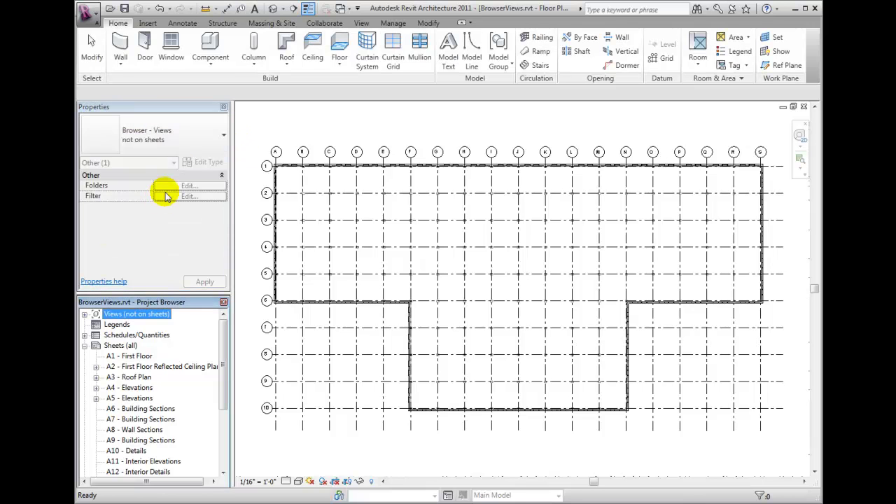
click(210, 162)
click(212, 150)
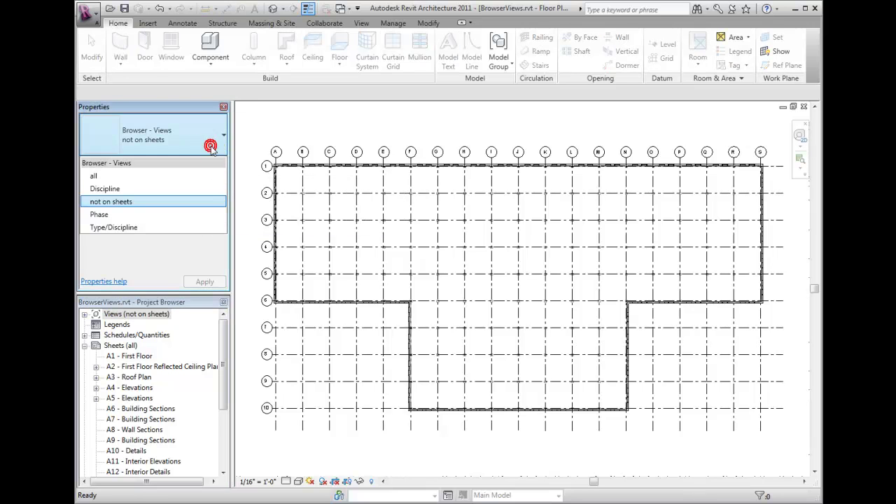
click(196, 176)
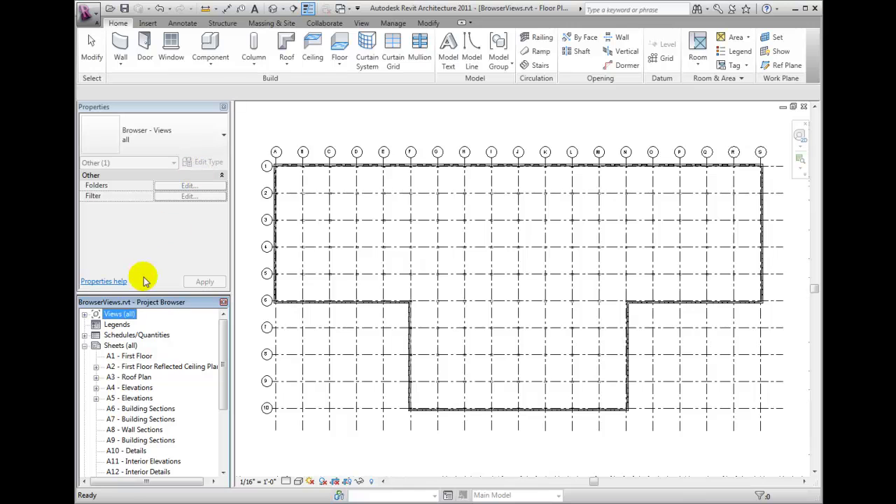
click(115, 316)
right_click(115, 315)
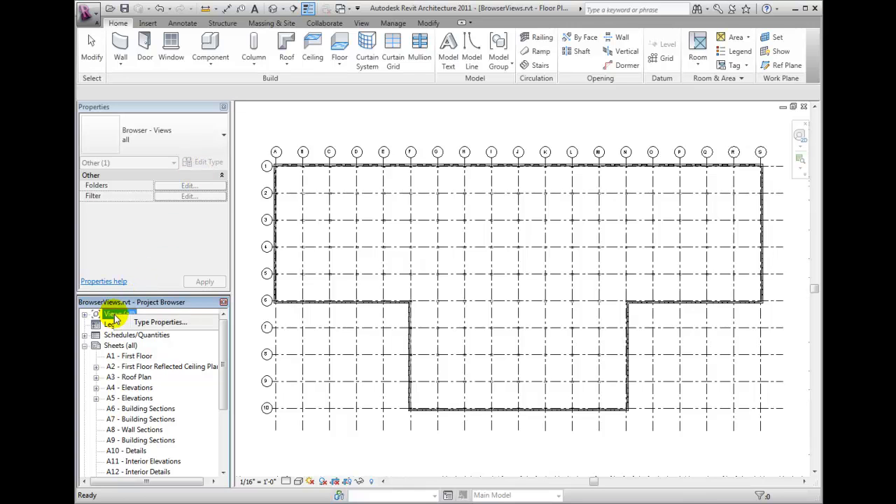
click(147, 324)
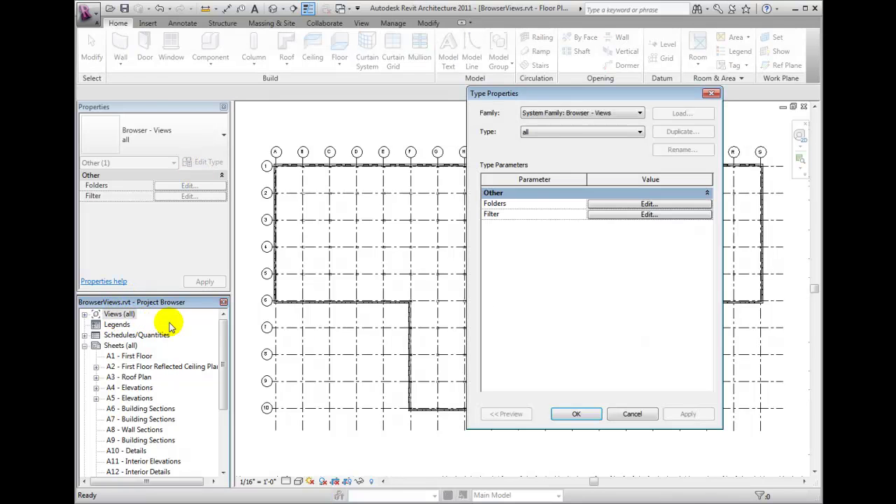
click(569, 133)
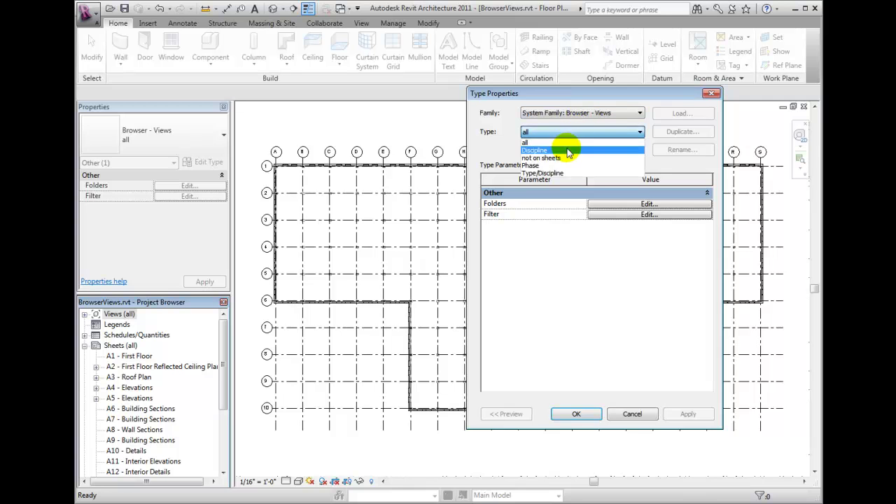
click(564, 150)
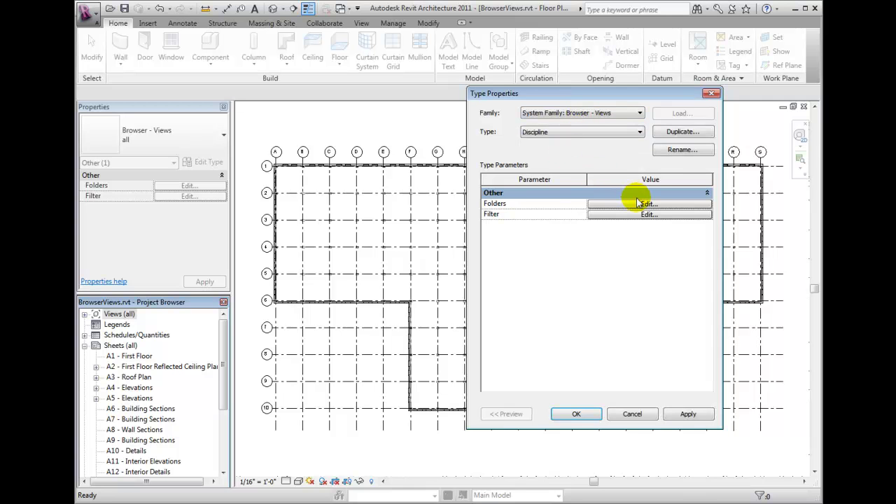
click(632, 132)
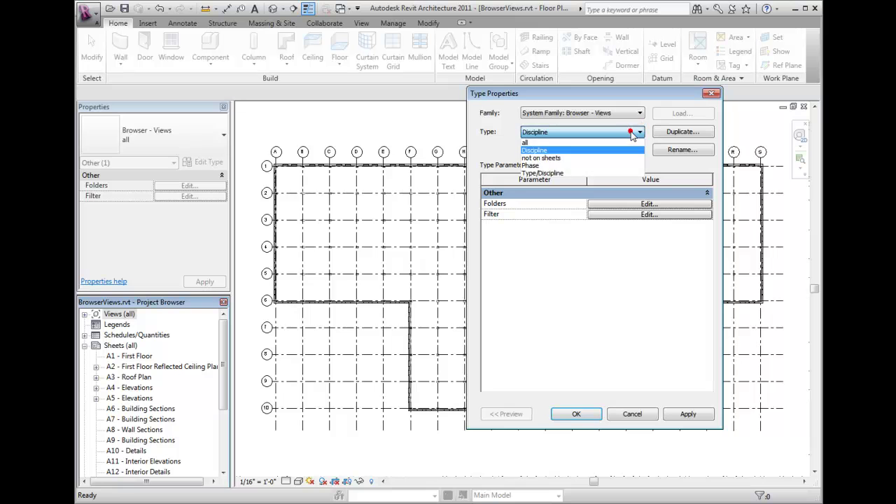
click(613, 142)
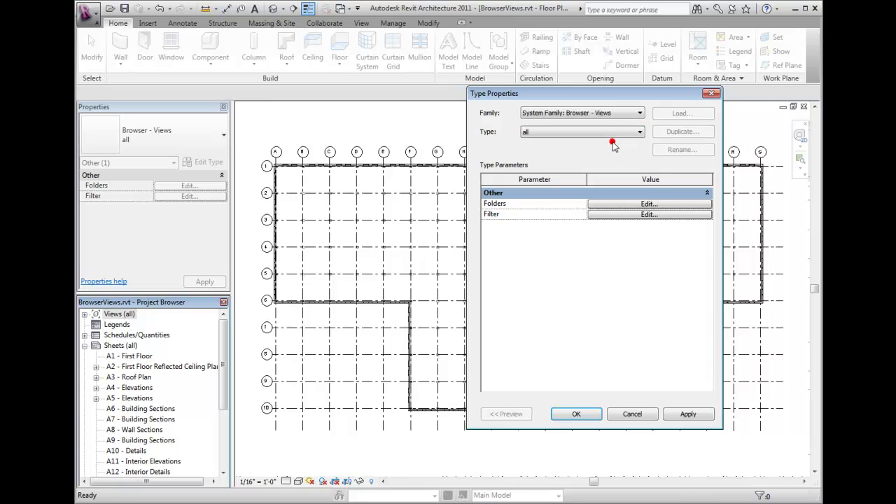
click(647, 203)
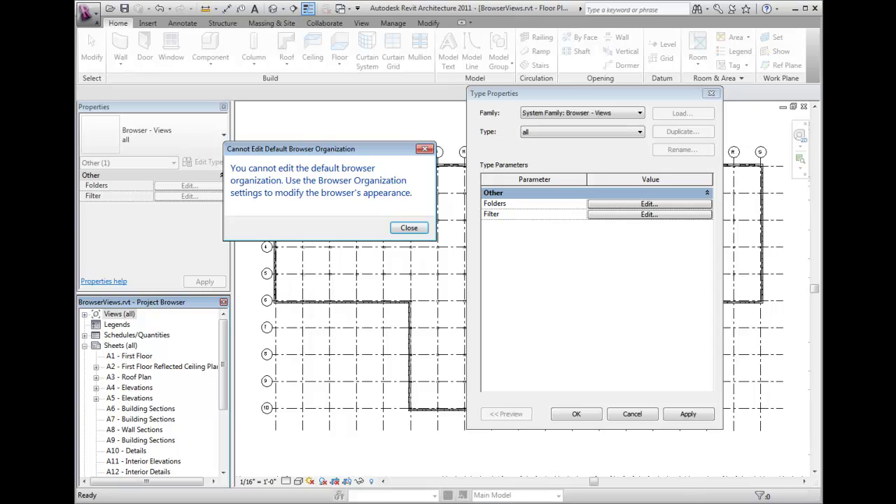
click(410, 227)
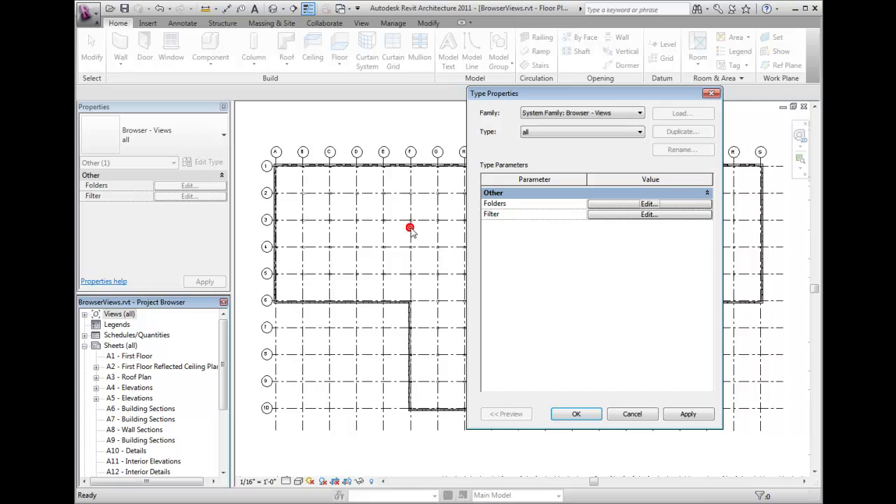
click(632, 414)
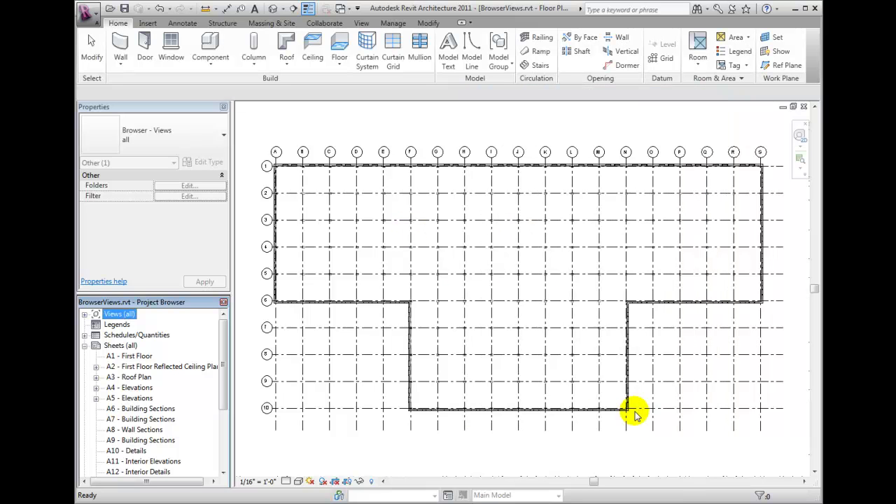
Open Browser Organization from View > User Interface and check Discipline for views
click(361, 24)
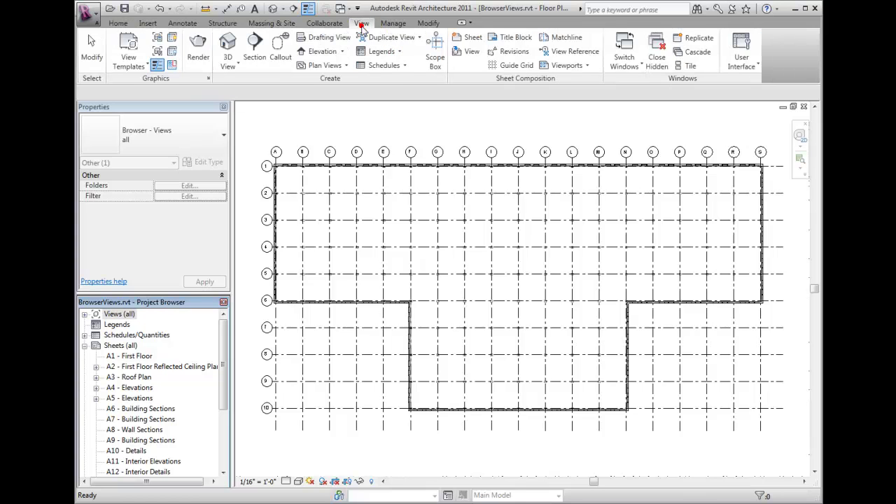
click(362, 25)
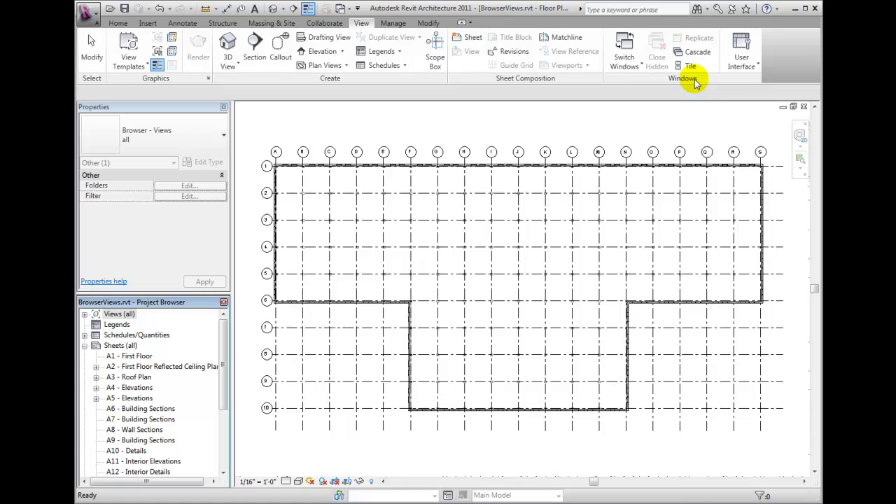
click(756, 65)
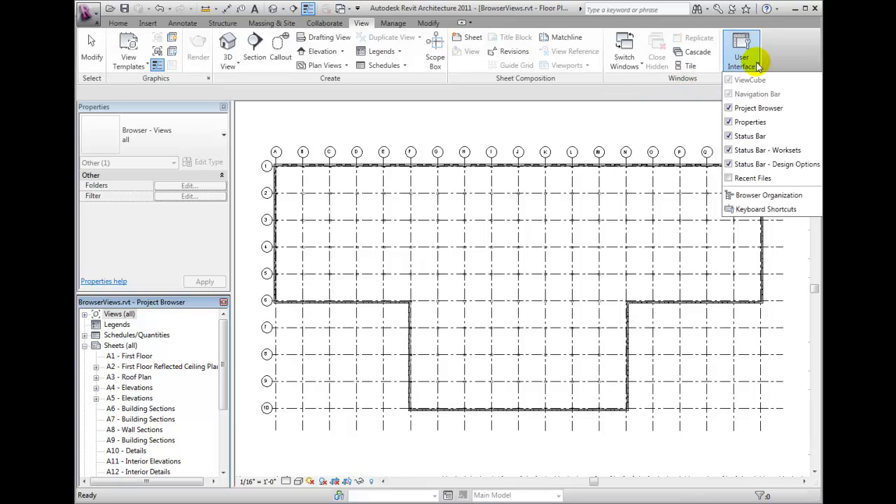
click(765, 196)
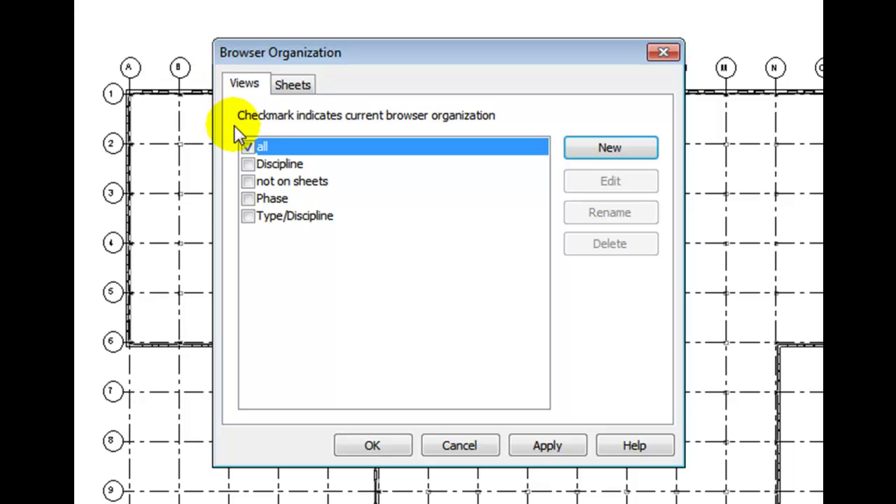
click(247, 164)
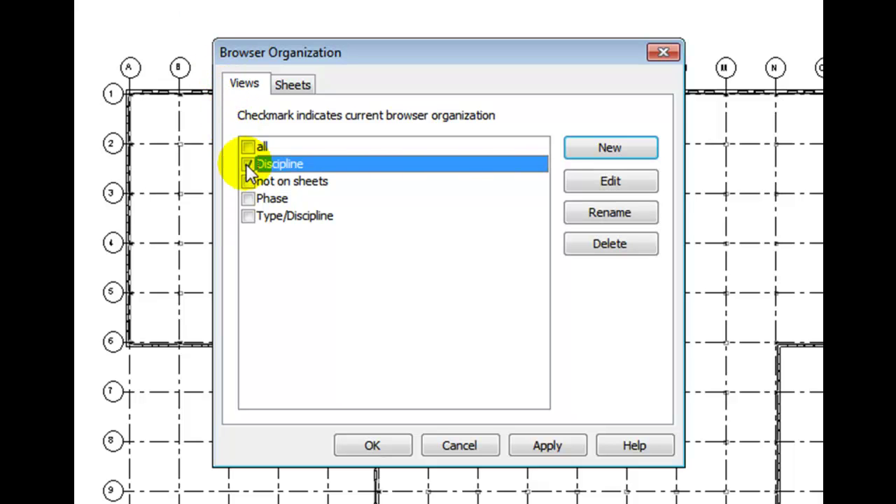
Accept Discipline folders grouped by Discipline, then Family and Type, sorted by View Name ascending
click(577, 182)
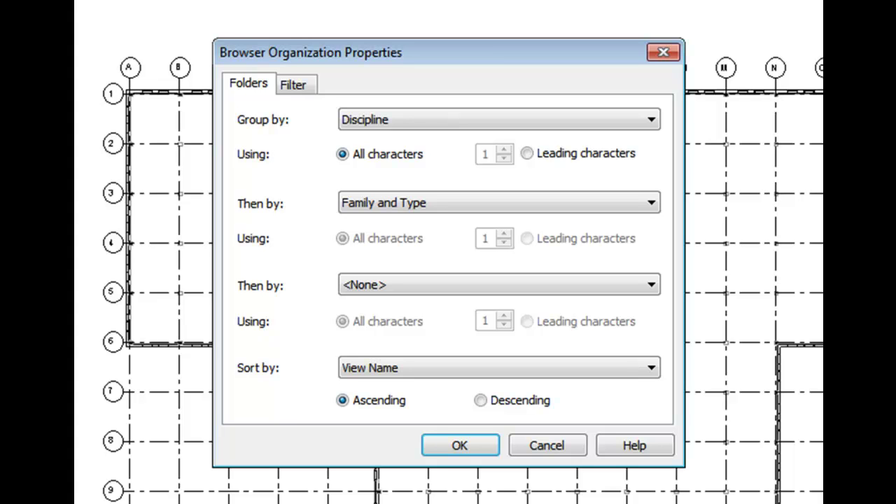
click(457, 447)
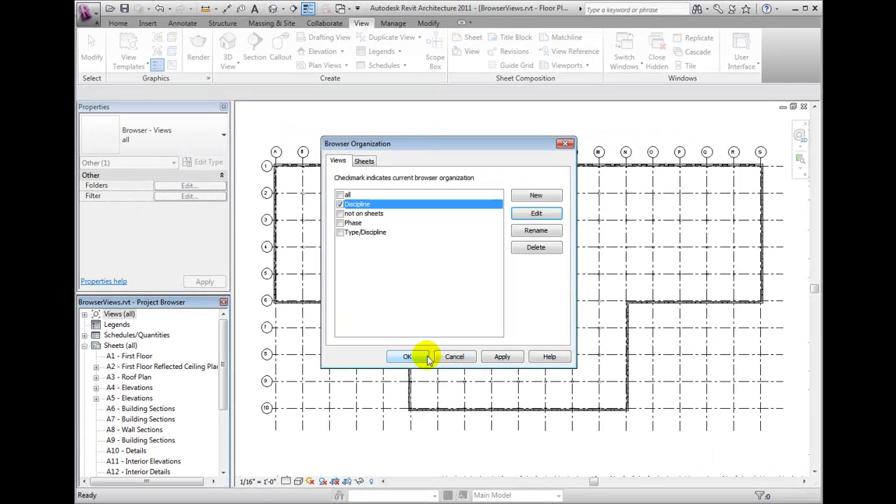
Apply Discipline and expand Structural, Electrical, Architectural, and the Architectural floor and ceiling plans
click(407, 356)
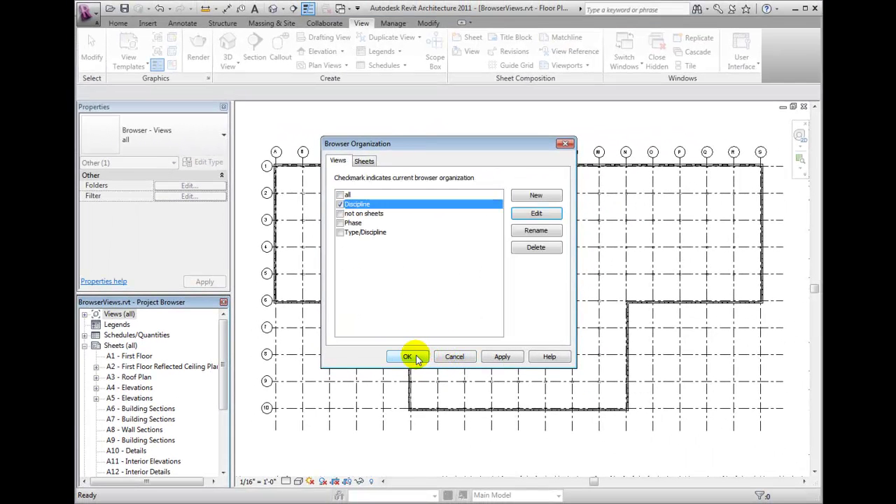
click(84, 313)
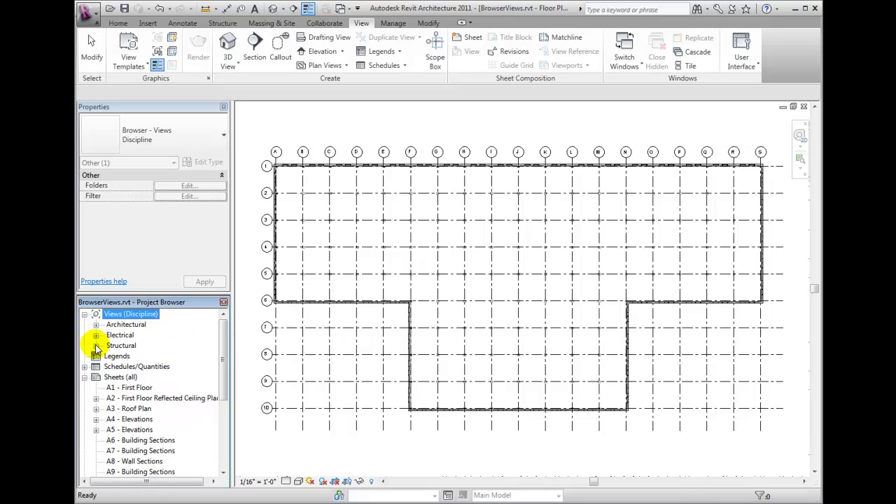
click(96, 345)
click(95, 334)
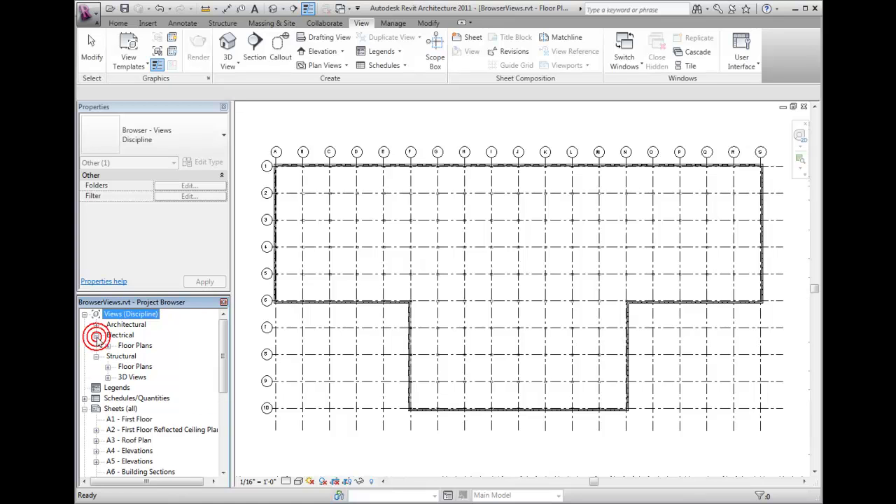
click(96, 324)
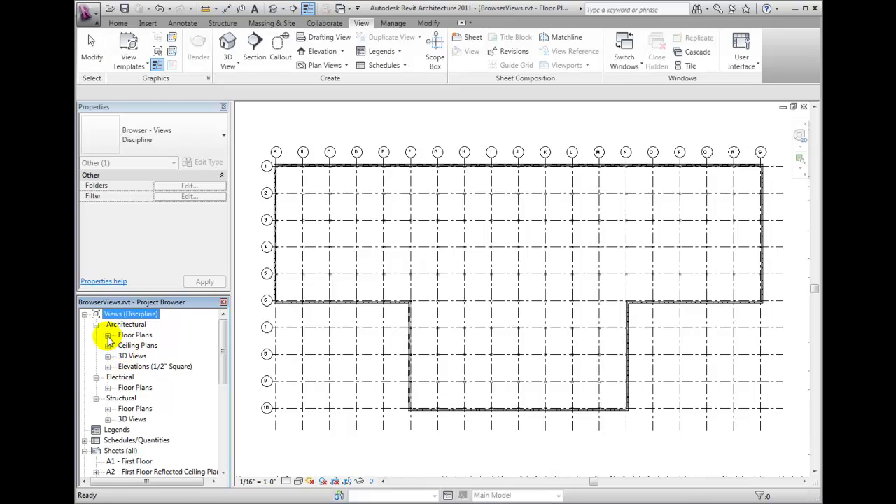
click(107, 334)
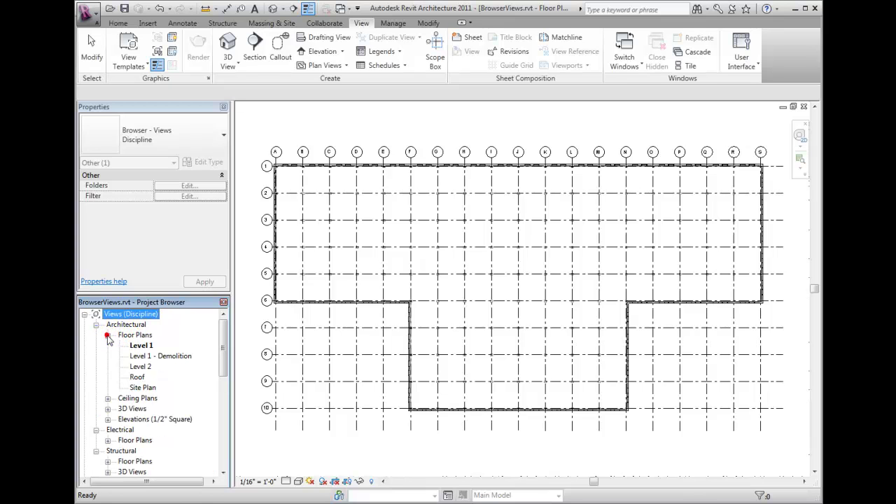
click(108, 398)
Set the Views browser organization to 'not on sheets' and apply it
click(249, 373)
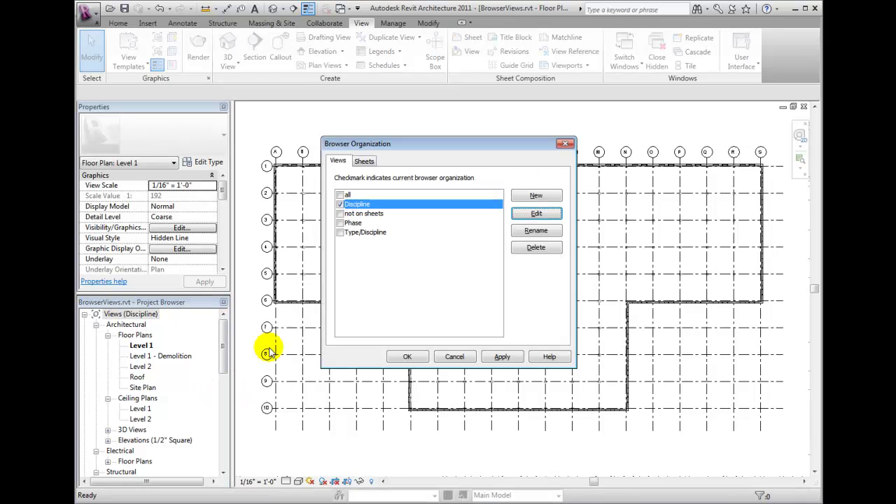
click(341, 214)
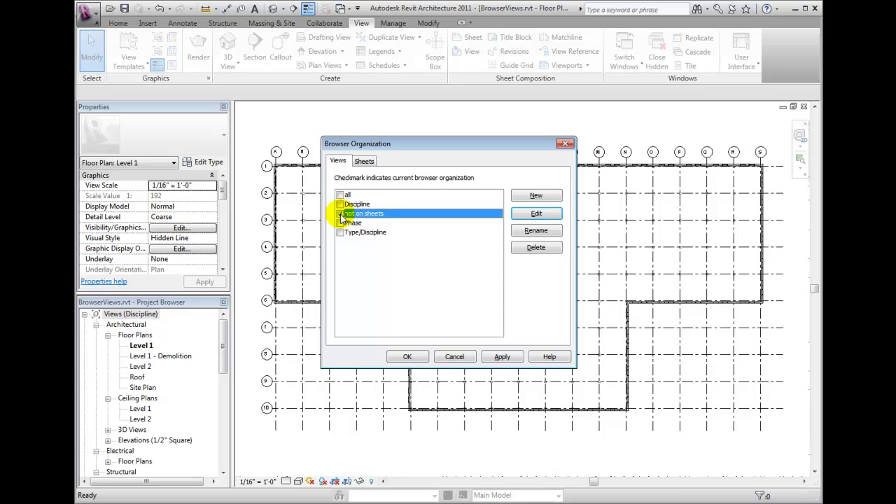
click(408, 355)
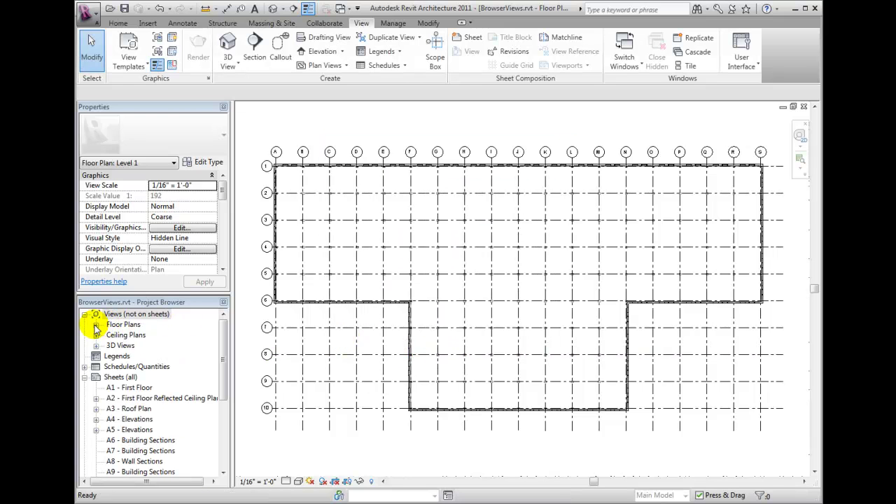
Duplicate the Level 1 floor plan from the not-on-sheets Floor Plans list
click(95, 325)
right_click(129, 346)
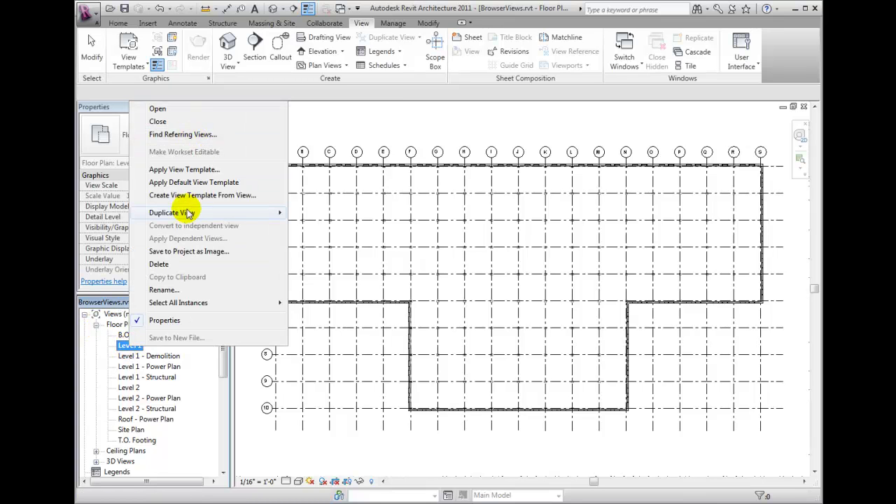
mouse_move(225, 212)
click(325, 213)
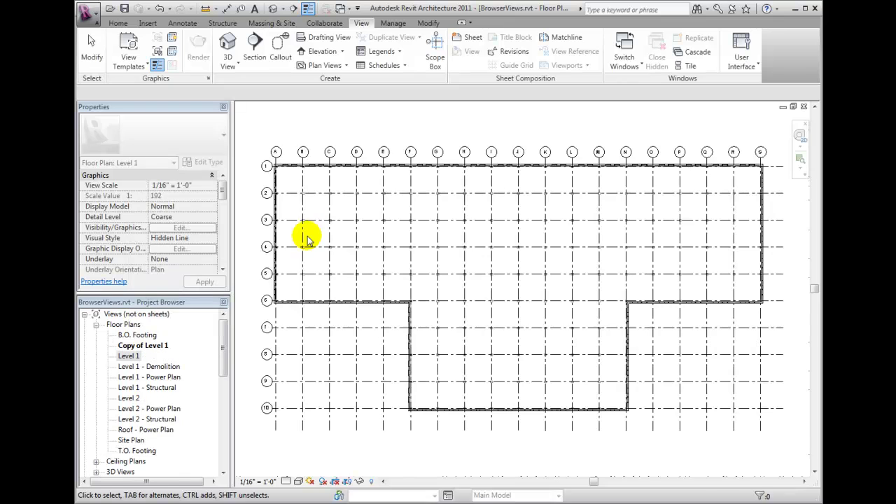
Rename 'Copy of Level 1' to 'Level 1 - Working'
right_click(150, 347)
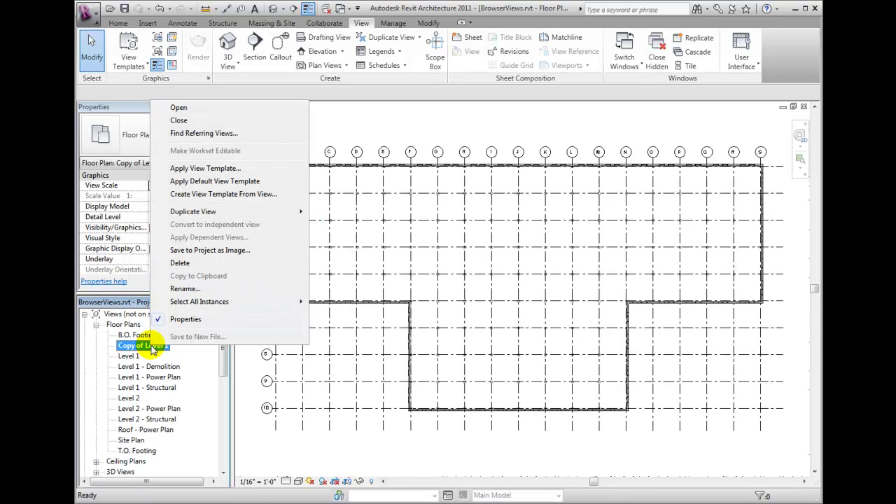
click(172, 290)
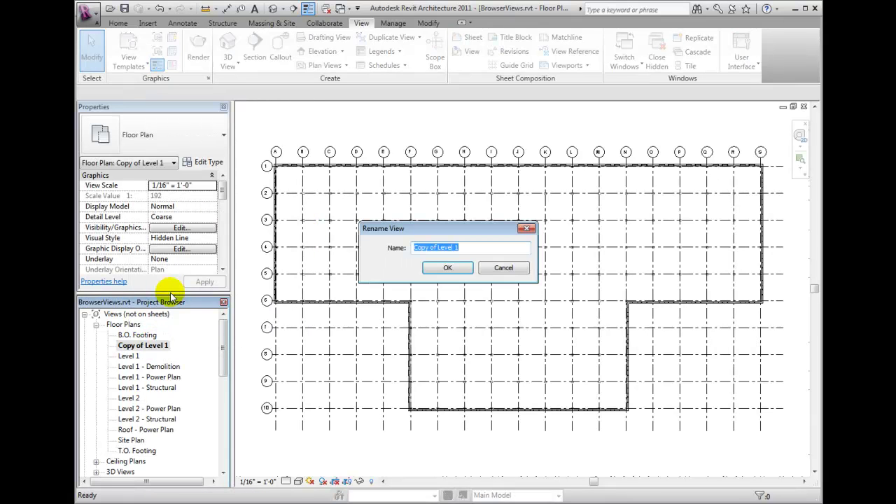
text(Level)
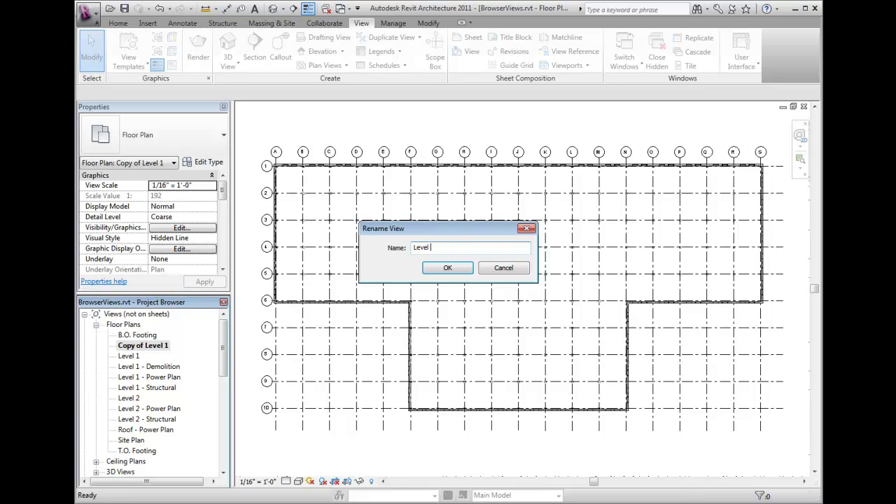
text( 1 - Working)
key(Return)
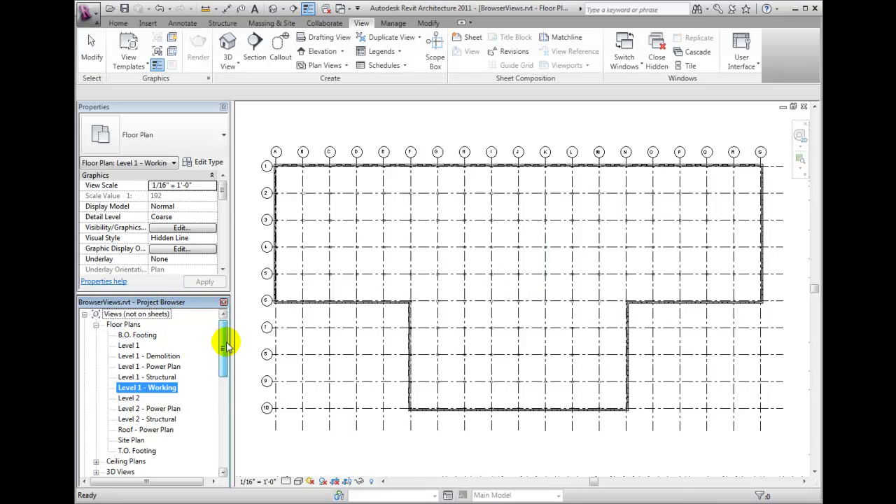
Open sheet X102 - Demolition Plans and place Level 1 - Demolition in its lower left
scroll(225, 342, down, 10)
double_click(144, 442)
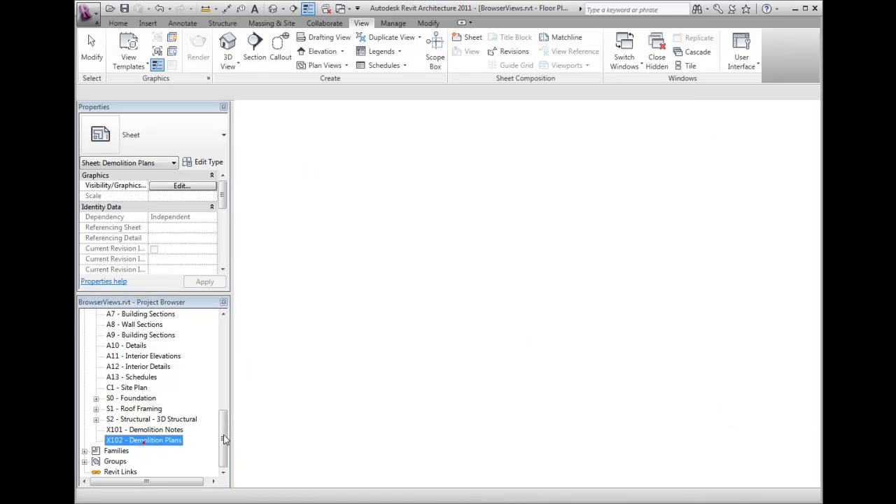
scroll(223, 431, up, 10)
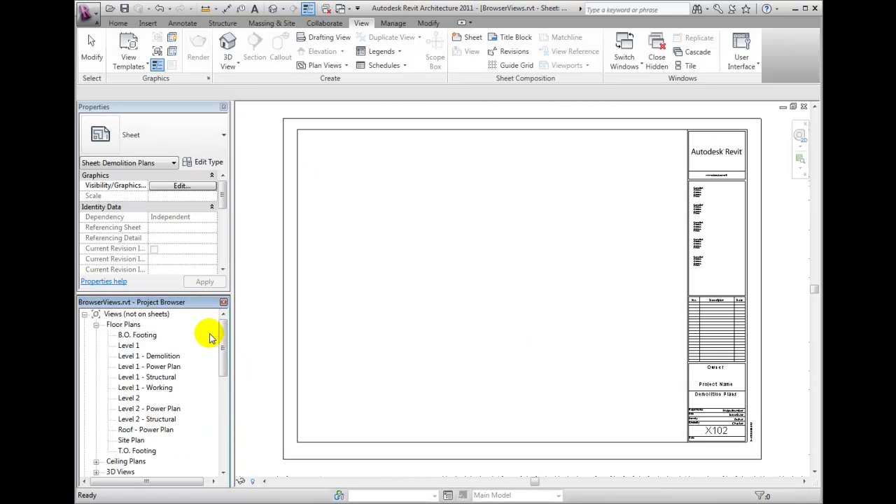
click(144, 355)
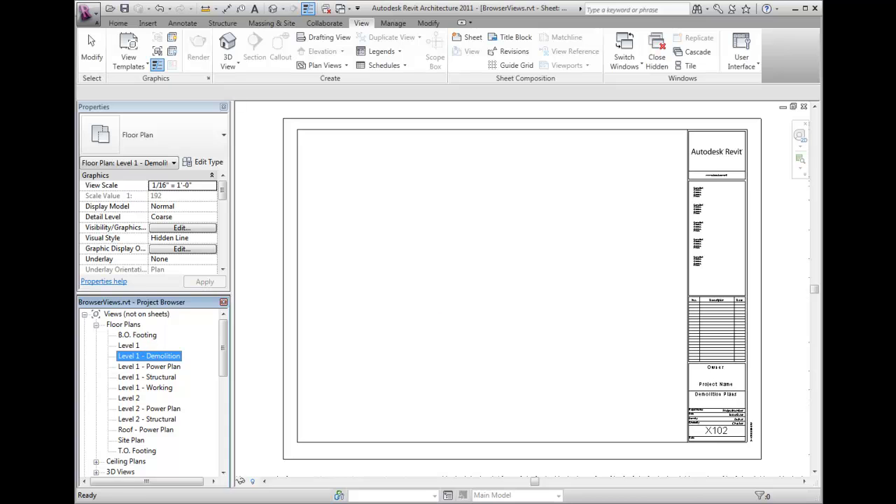
drag(148, 356, 448, 330)
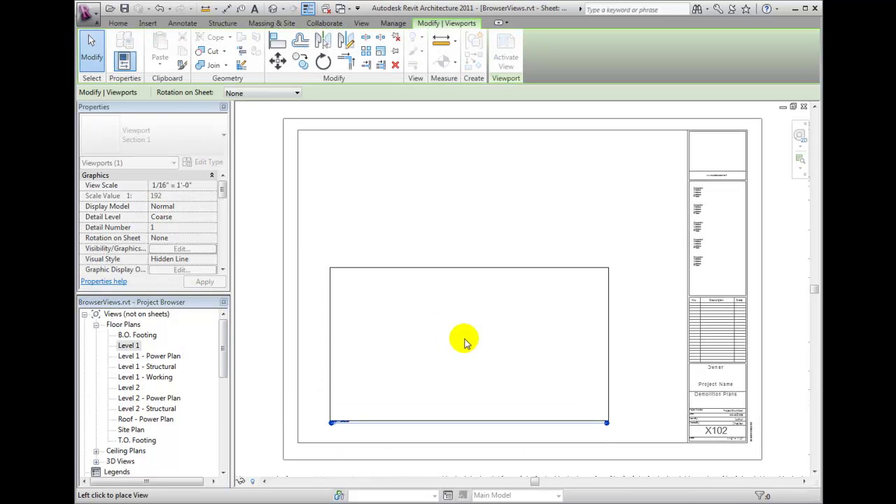
click(454, 348)
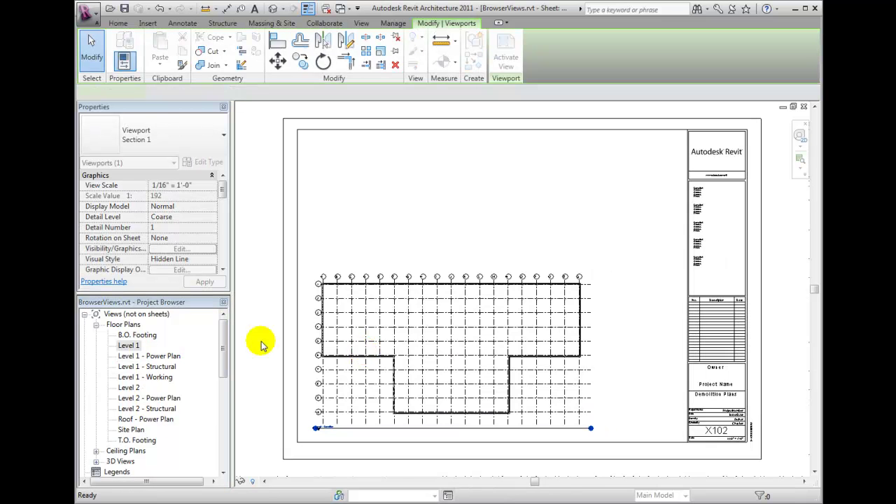
Expand sheet X102 in the Project Browser to list its placed views
scroll(225, 341, down, 5)
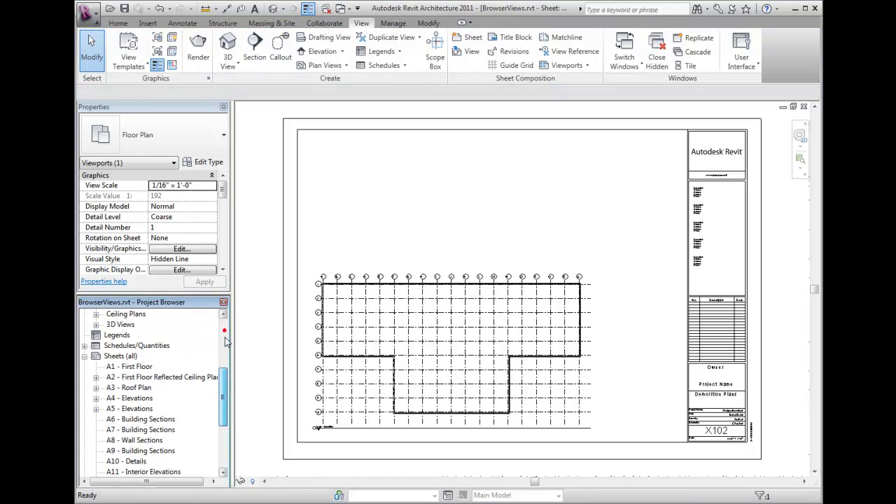
scroll(225, 341, down, 4)
click(114, 439)
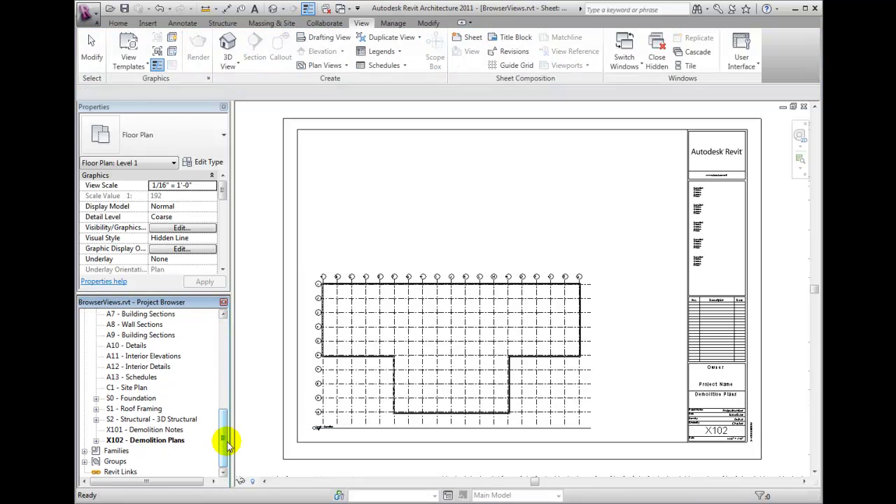
click(96, 440)
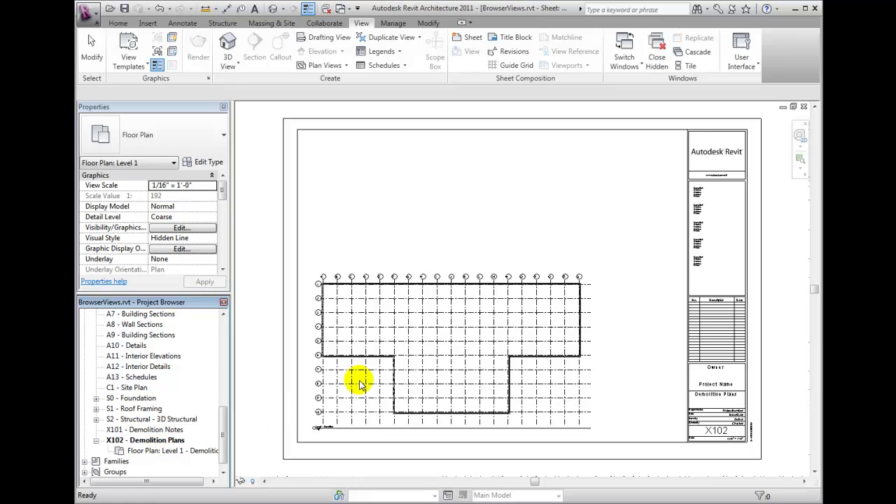
Deselect the demolition plan viewport and deactivate it via Viewports > Deactivate View
click(392, 356)
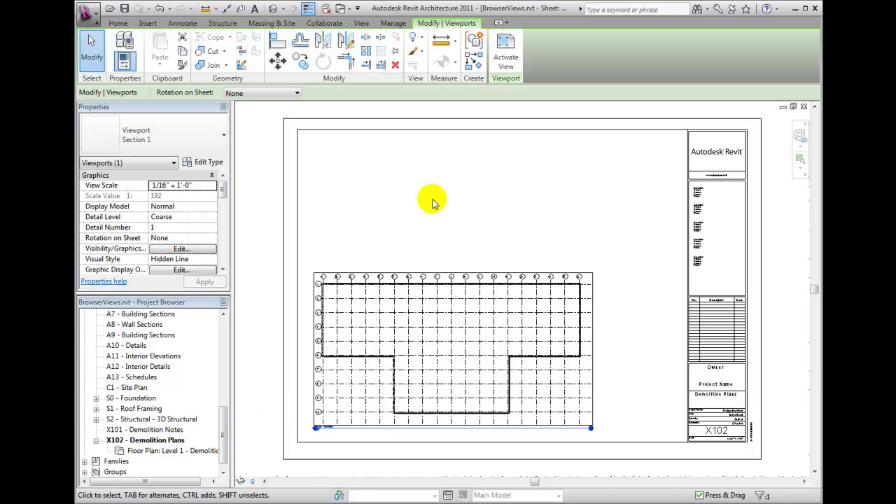
key(Escape)
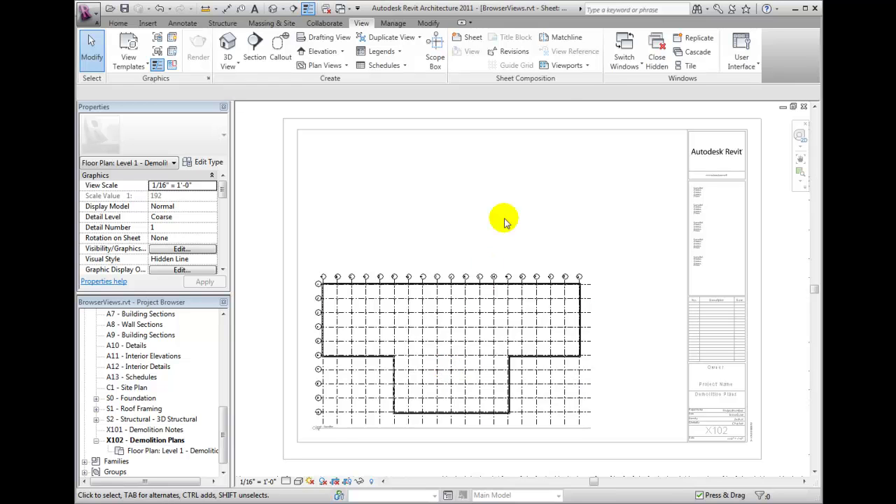
click(567, 66)
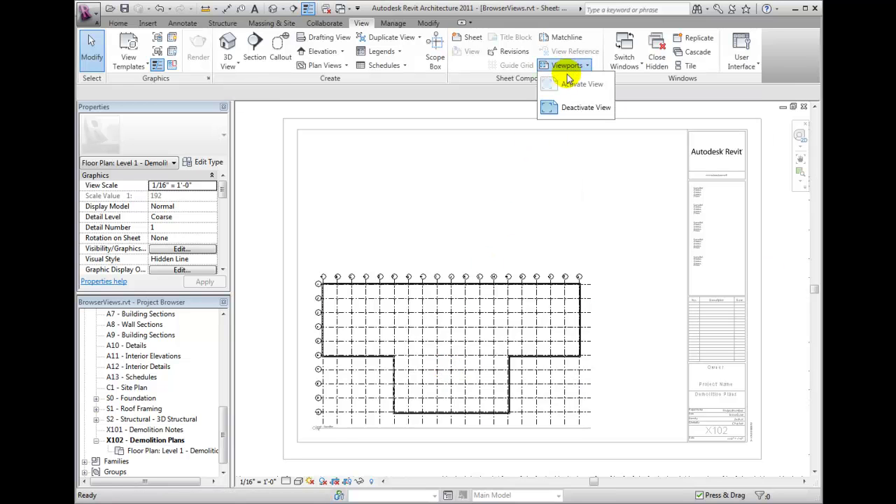
click(567, 108)
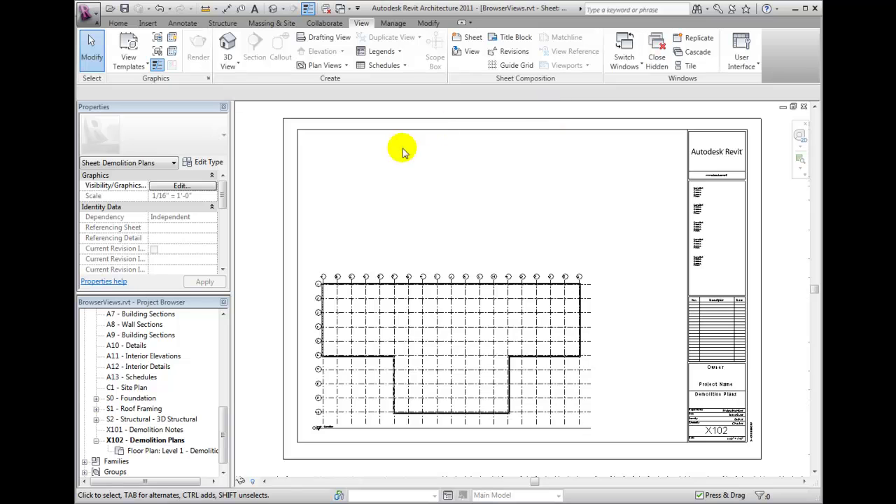
Open 'Floor Plan: Level 1 - Demolition' from under sheet X102 in the Project Browser
double_click(149, 452)
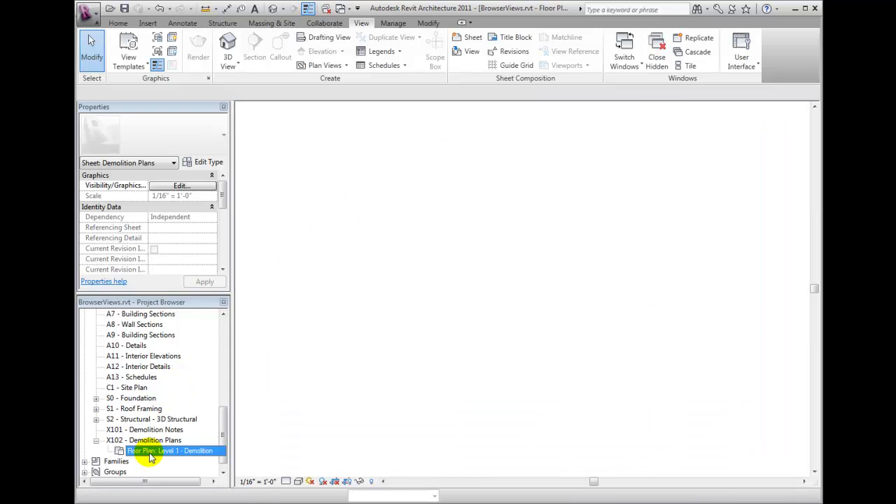